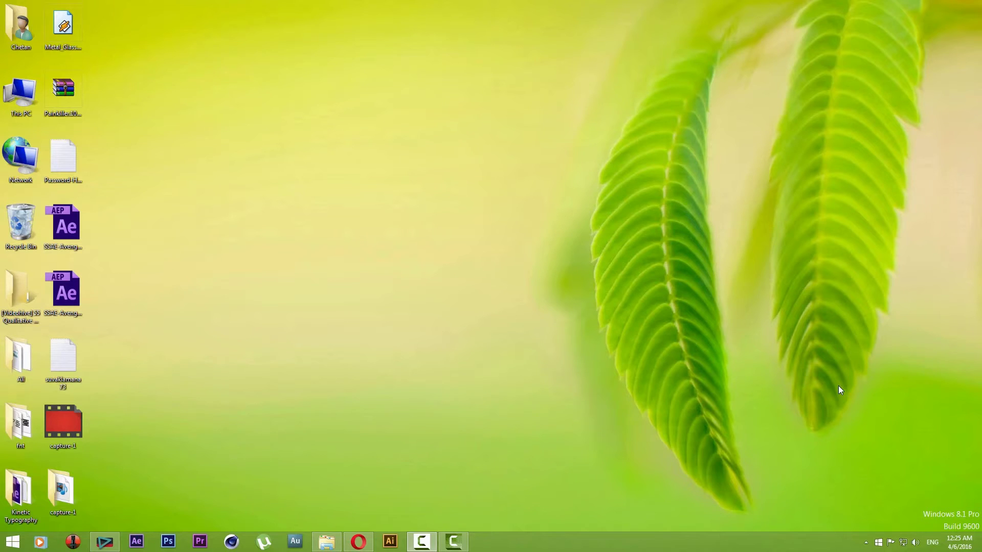
Refresh the Windows desktop four times from the right-click menu.
{"action": "right_click", "coordinate": [833, 294]}
{"action": "left_click", "coordinate": [850, 322]}
{"action": "right_click", "coordinate": [557, 364]}
{"action": "left_click", "coordinate": [567, 381]}
{"action": "right_click", "coordinate": [469, 364]}
{"action": "left_click", "coordinate": [496, 392]}
{"action": "right_click", "coordinate": [421, 329]}
{"action": "left_click", "coordinate": [461, 360]}
Refresh the desktop four more times, then launch Photoshop CS6 from the taskbar.
{"action": "right_click", "coordinate": [402, 329]}
{"action": "left_click", "coordinate": [445, 359]}
{"action": "right_click", "coordinate": [402, 327]}
{"action": "left_click", "coordinate": [466, 355]}
{"action": "right_click", "coordinate": [386, 334]}
{"action": "left_click", "coordinate": [436, 365]}
{"action": "right_click", "coordinate": [328, 339]}
{"action": "left_click", "coordinate": [380, 364]}
{"action": "left_click", "coordinate": [167, 541]}
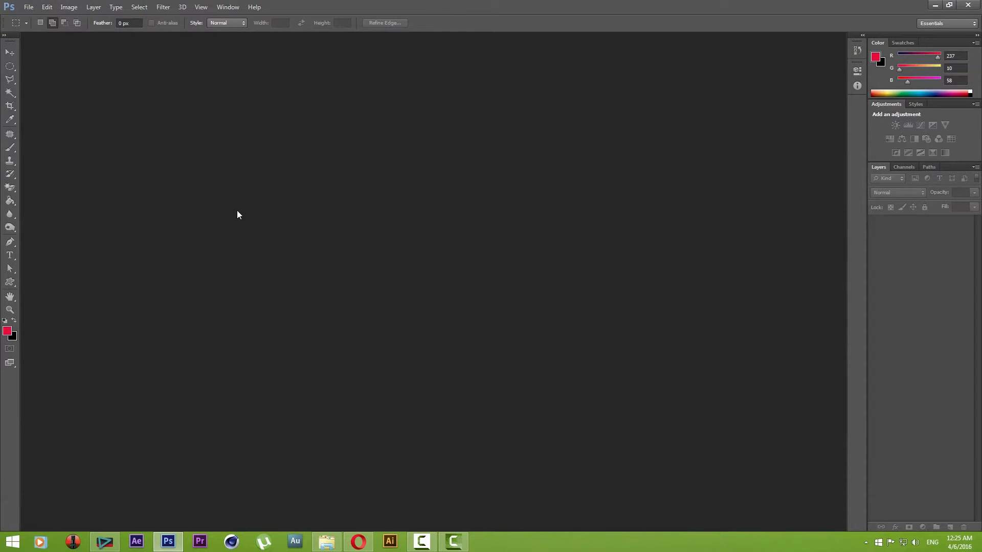
Open the photo of the man in sunglasses from This PC > Downloads.
{"action": "double_click", "coordinate": [289, 220]}
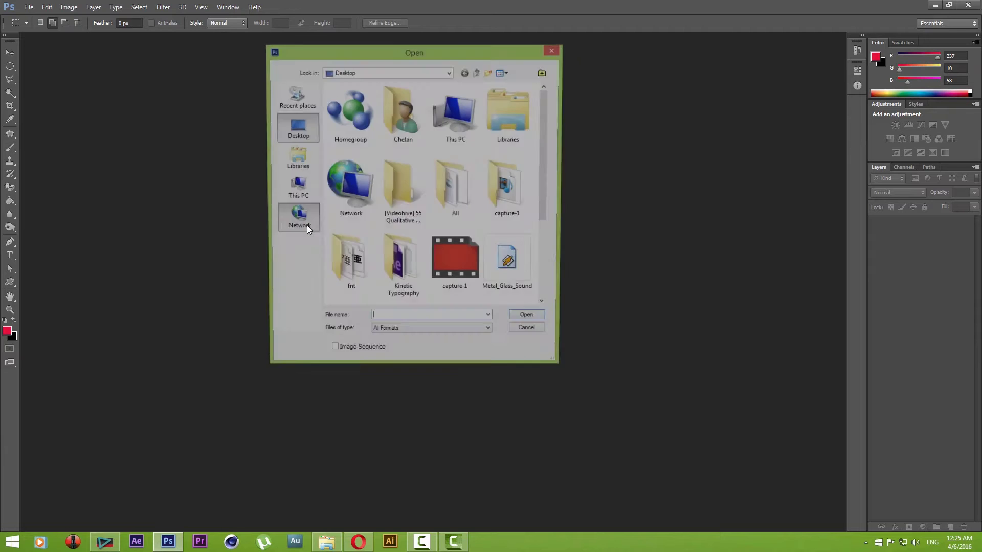
{"action": "left_click", "coordinate": [306, 222]}
{"action": "left_click", "coordinate": [295, 128]}
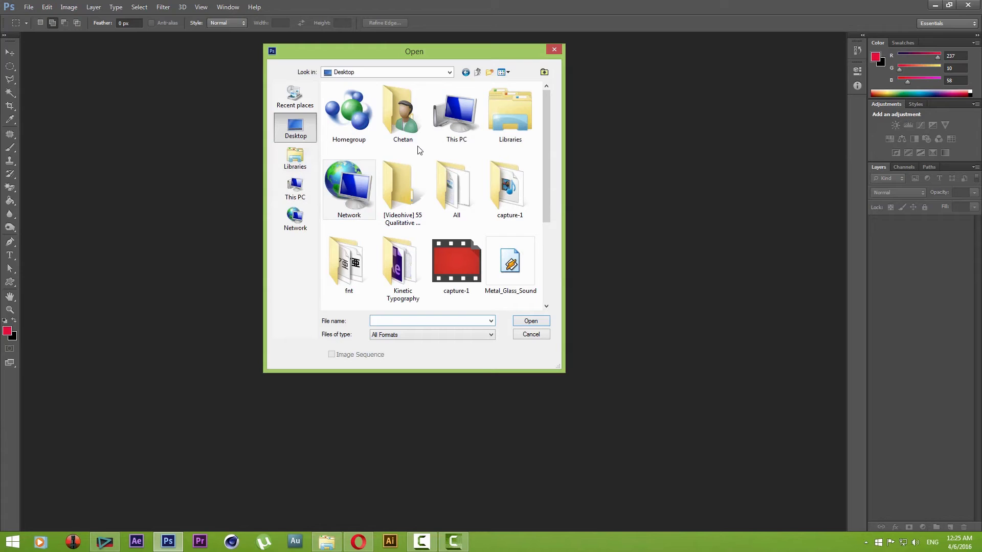
{"action": "left_click", "coordinate": [454, 129]}
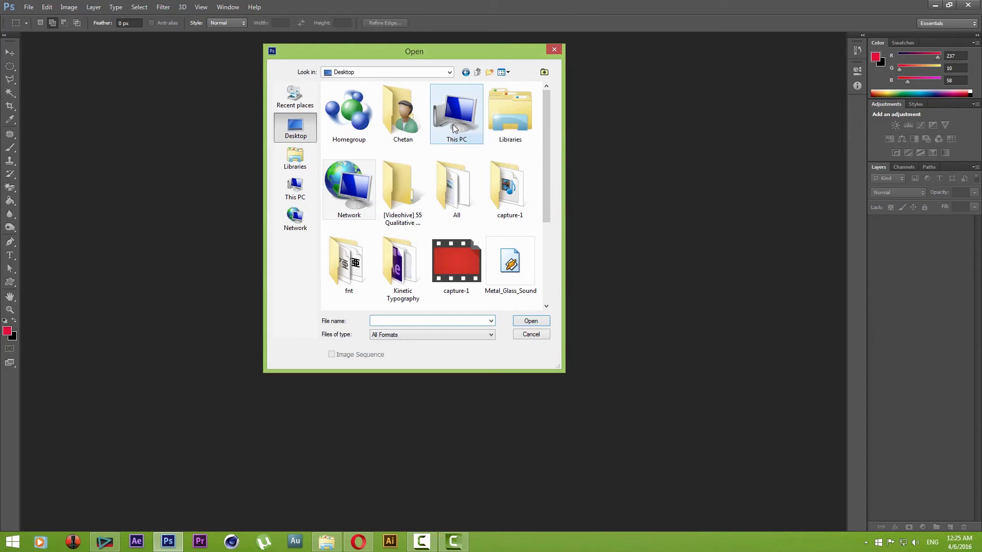
{"action": "double_click", "coordinate": [453, 129]}
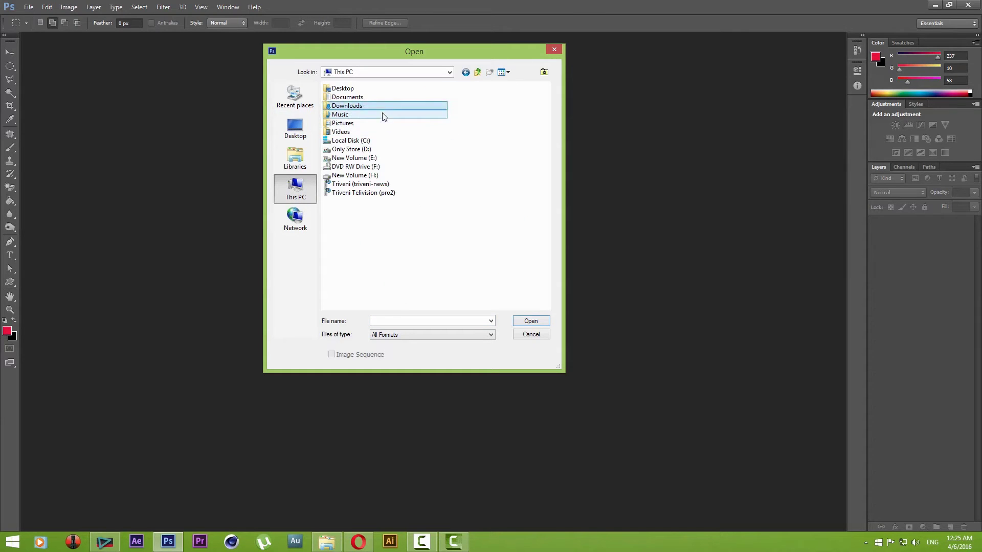
{"action": "double_click", "coordinate": [381, 107]}
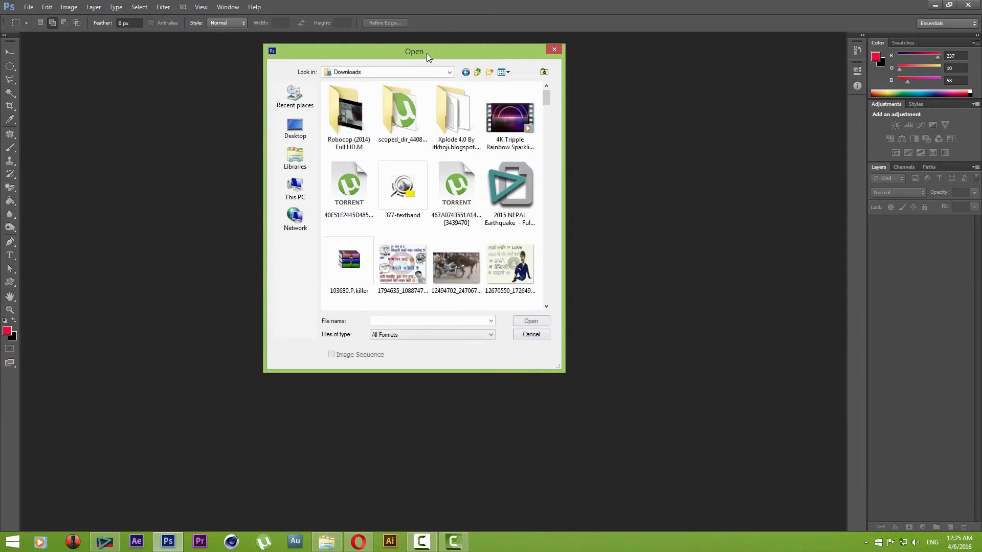
{"action": "left_click_drag", "start_coordinate": [548, 98], "coordinate": [538, 248]}
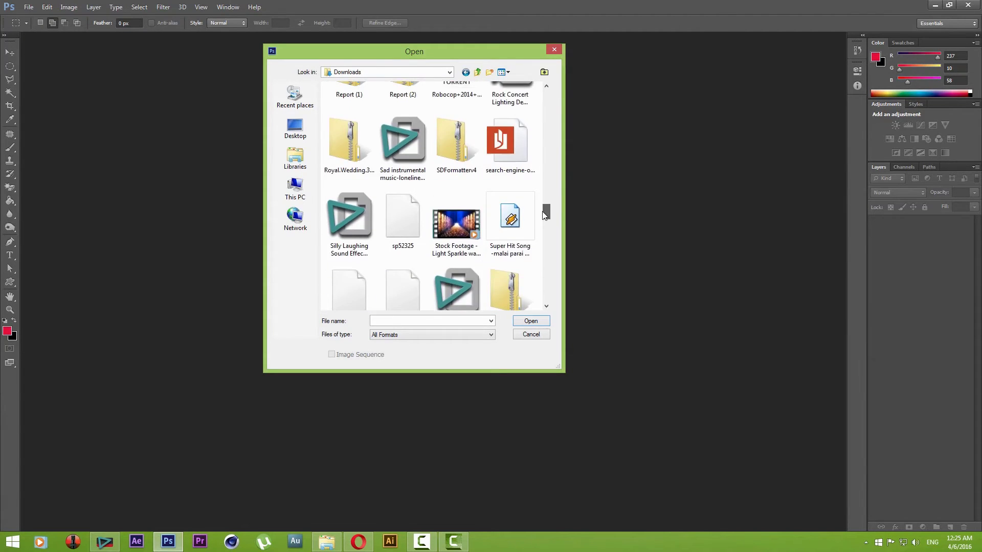
{"action": "scroll", "coordinate": [538, 248], "scroll_direction": "down", "scroll_amount": 3}
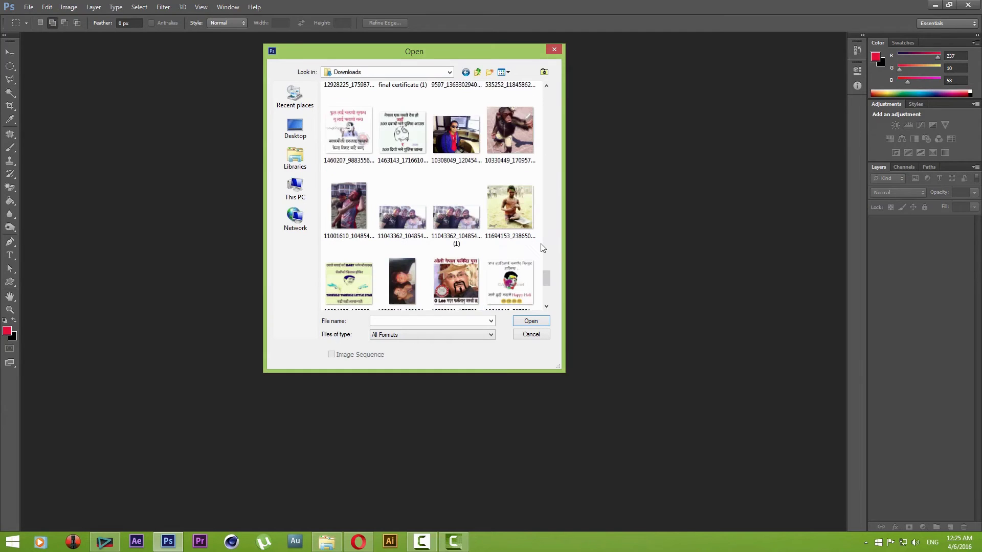
{"action": "left_click", "coordinate": [455, 134]}
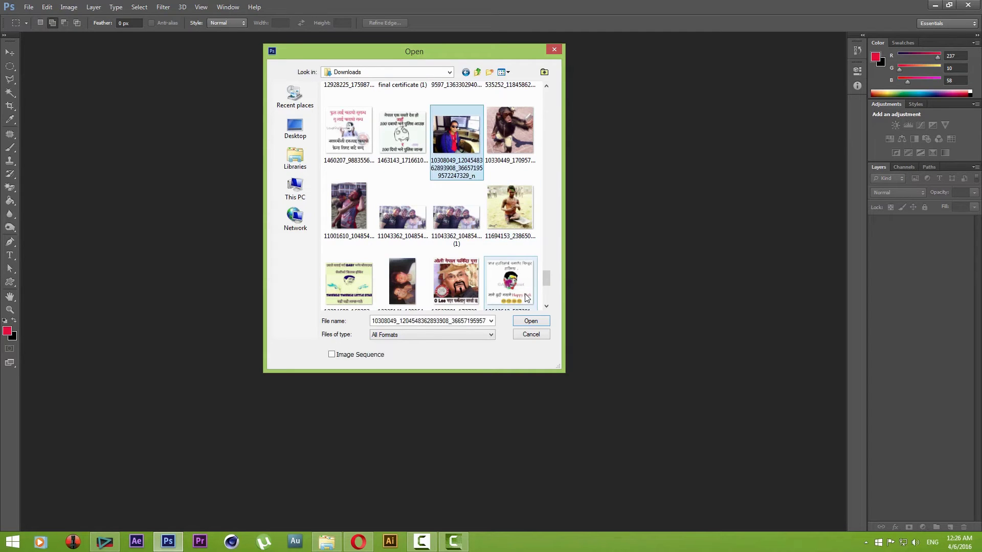
{"action": "left_click", "coordinate": [528, 324]}
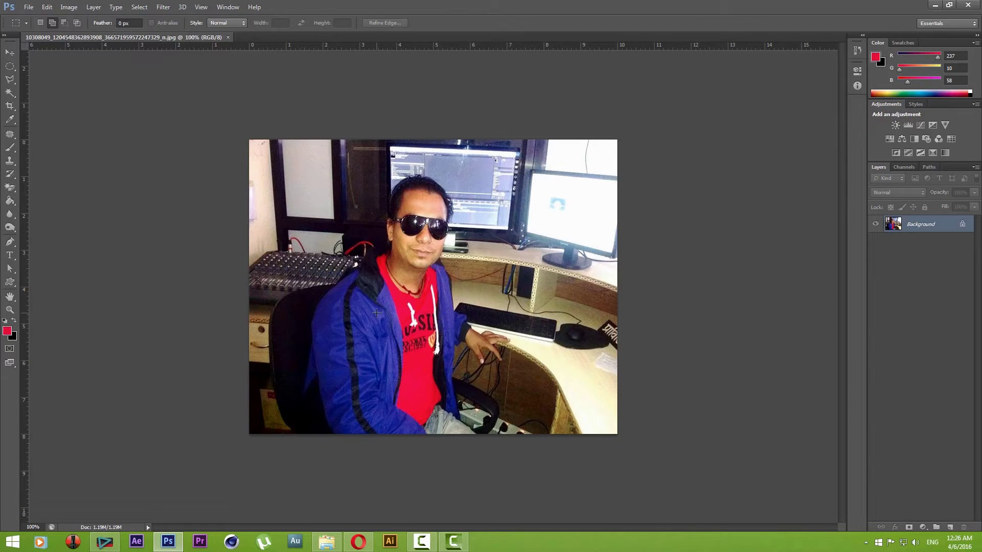
Switch to the Pen tool and zoom in twice on the man's neck and shirt.
{"action": "key", "text": "p"}
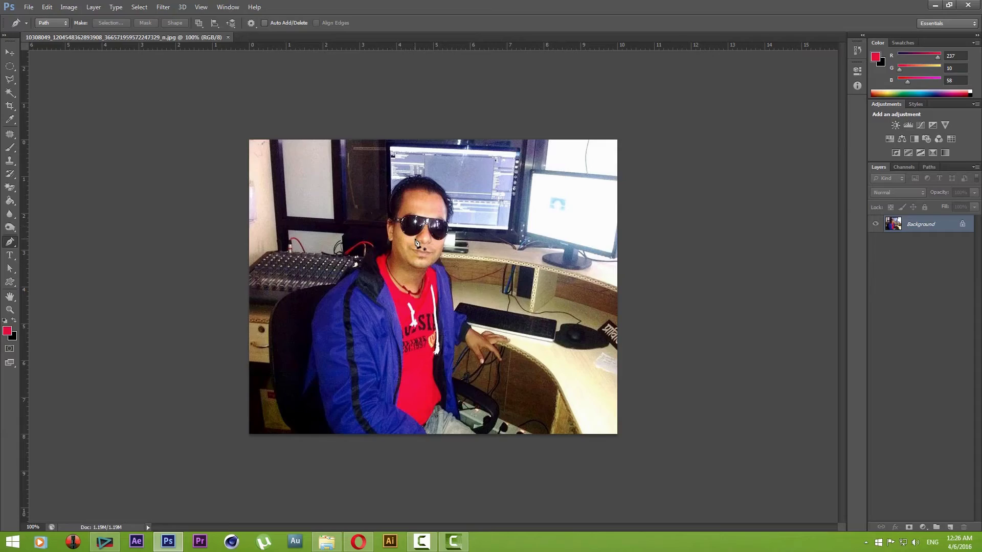
{"action": "key", "text": "ctrl+plus"}
{"action": "key", "text": "ctrl+plus"}
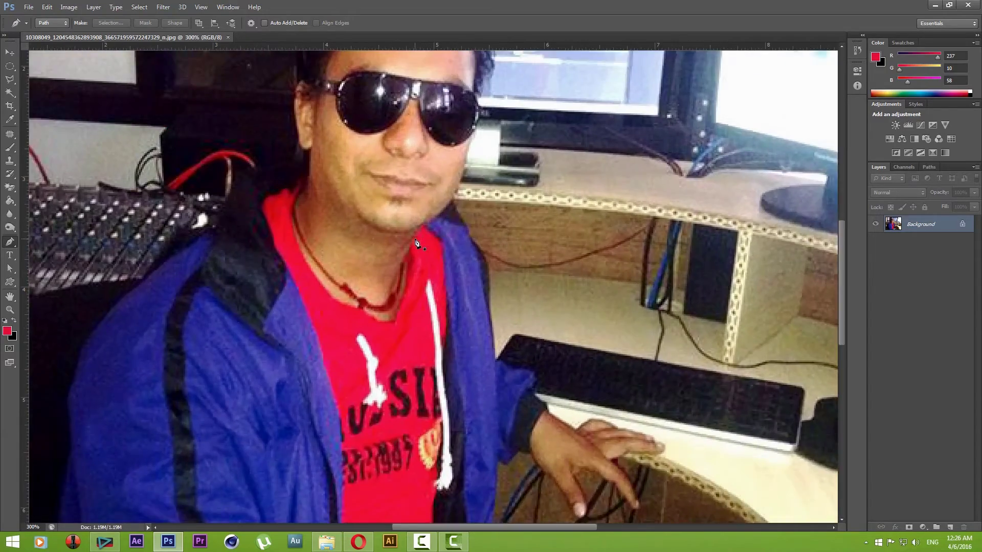
{"action": "key", "text": "ctrl+plus"}
{"action": "key", "text": "ctrl+plus"}
{"action": "key", "text": "ctrl+plus"}
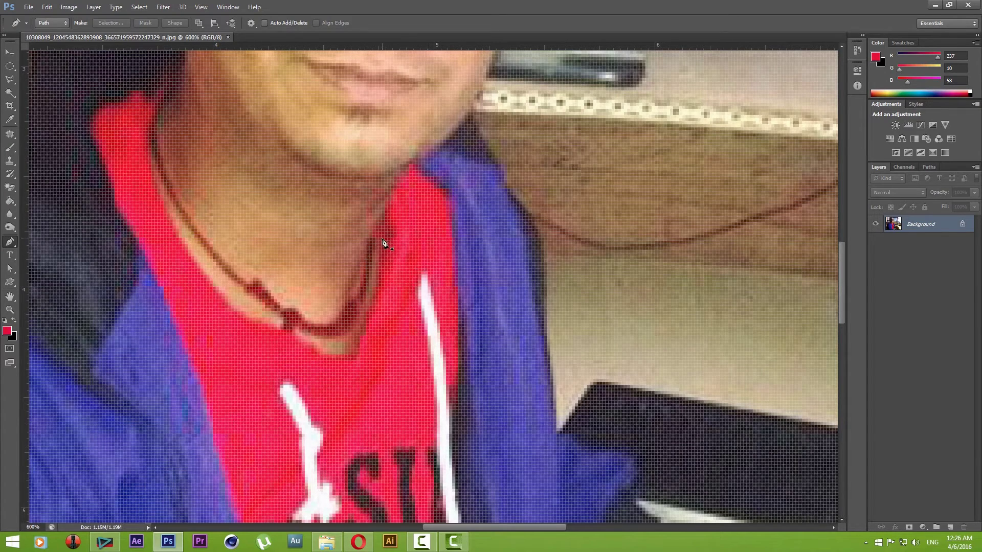
Go full screen and start the pen path at the shirt's bottom corner with curved points.
{"action": "left_click_drag", "start_coordinate": [400, 270], "coordinate": [445, 231]}
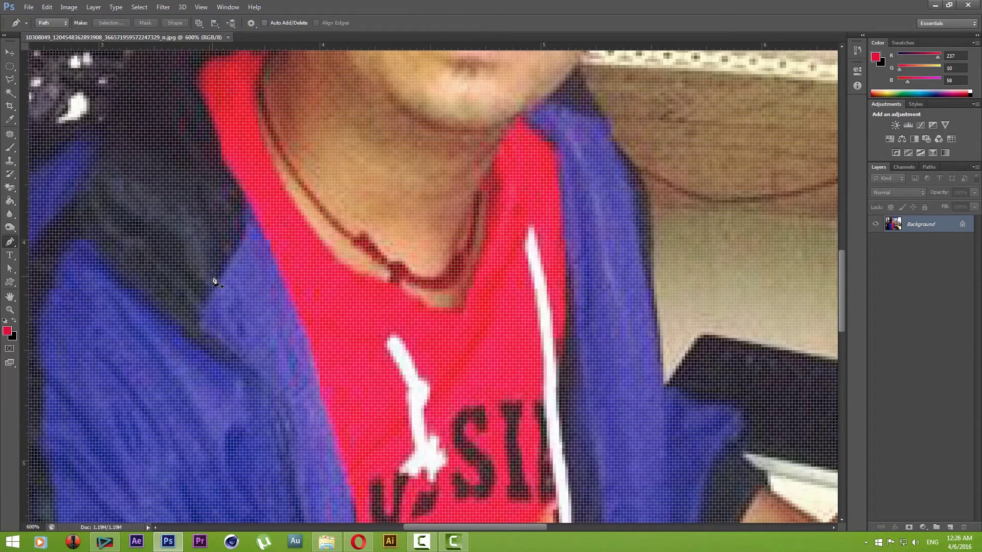
{"action": "key", "text": "f"}
{"action": "key", "text": "f"}
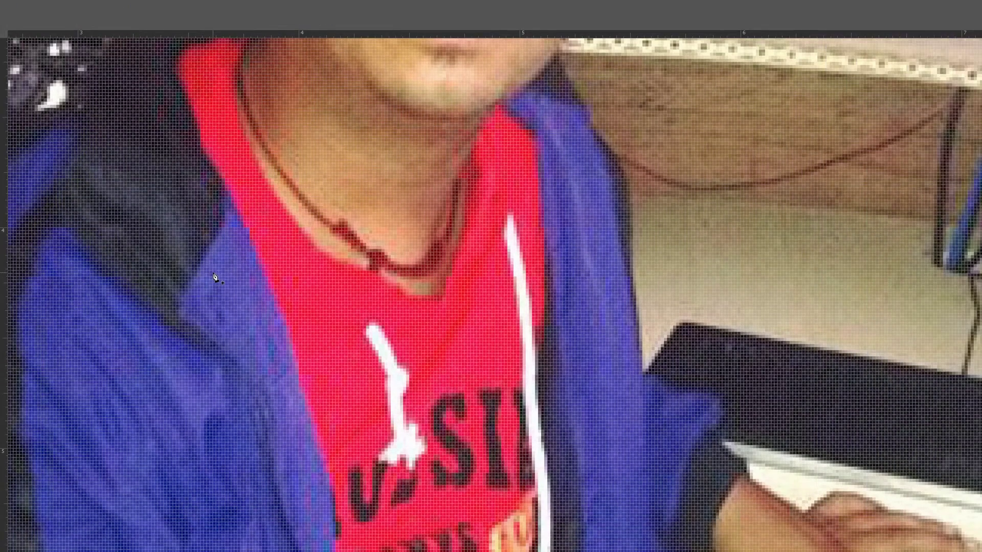
{"action": "scroll", "coordinate": [215, 276], "scroll_direction": "down", "scroll_amount": 1}
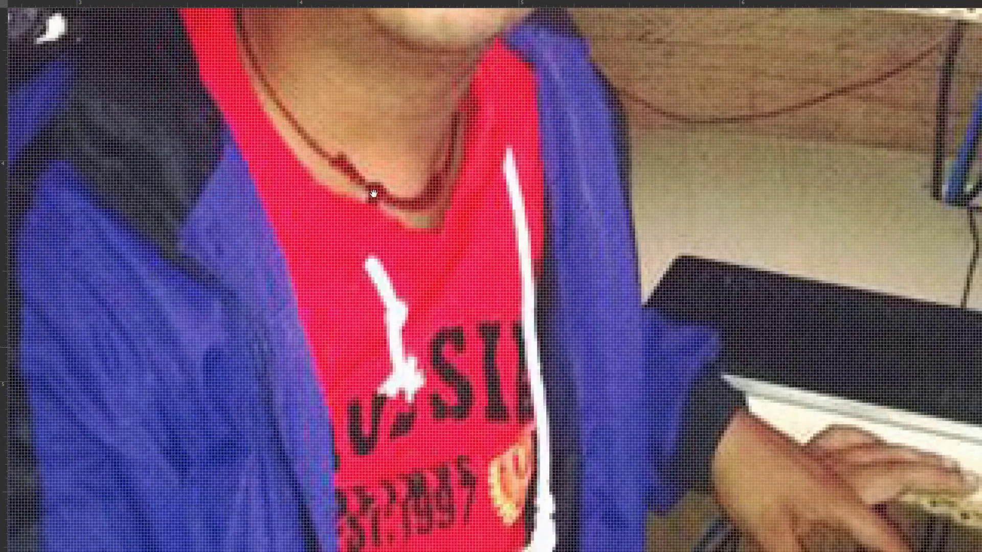
{"action": "left_click_drag", "start_coordinate": [375, 384], "coordinate": [407, 229]}
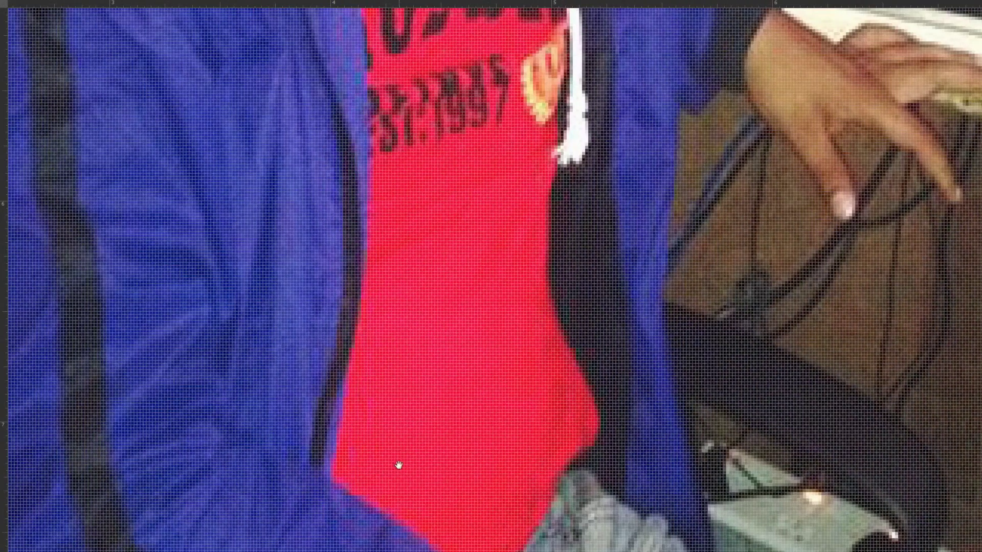
{"action": "left_click_drag", "start_coordinate": [399, 464], "coordinate": [401, 272]}
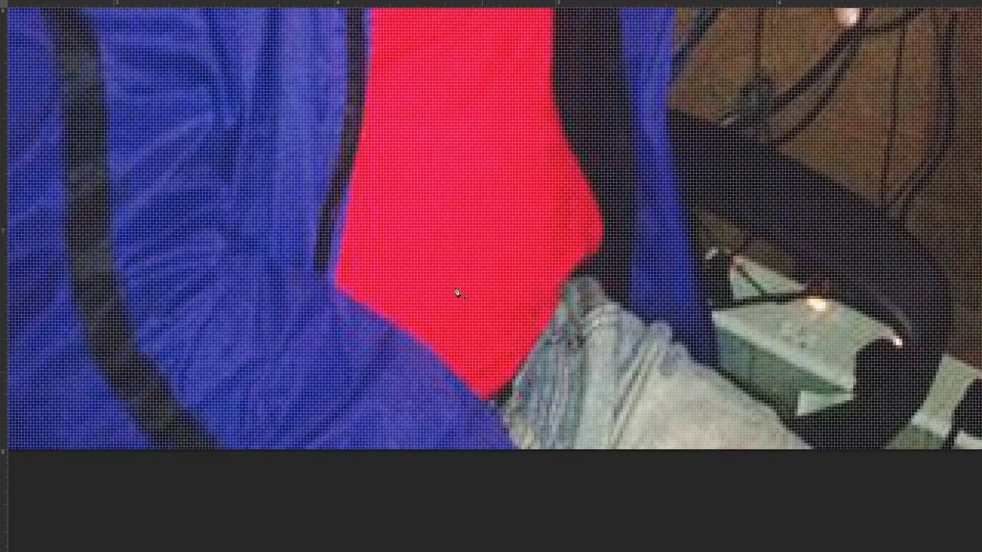
{"action": "left_click", "coordinate": [479, 397]}
{"action": "left_click_drag", "start_coordinate": [385, 325], "coordinate": [356, 303]}
{"action": "left_click_drag", "start_coordinate": [342, 228], "coordinate": [345, 202]}
{"action": "left_click_drag", "start_coordinate": [421, 184], "coordinate": [438, 362]}
Continue placing pen anchors up the T-shirt's left edge.
{"action": "left_click", "coordinate": [386, 284]}
{"action": "left_click_drag", "start_coordinate": [392, 161], "coordinate": [453, 400]}
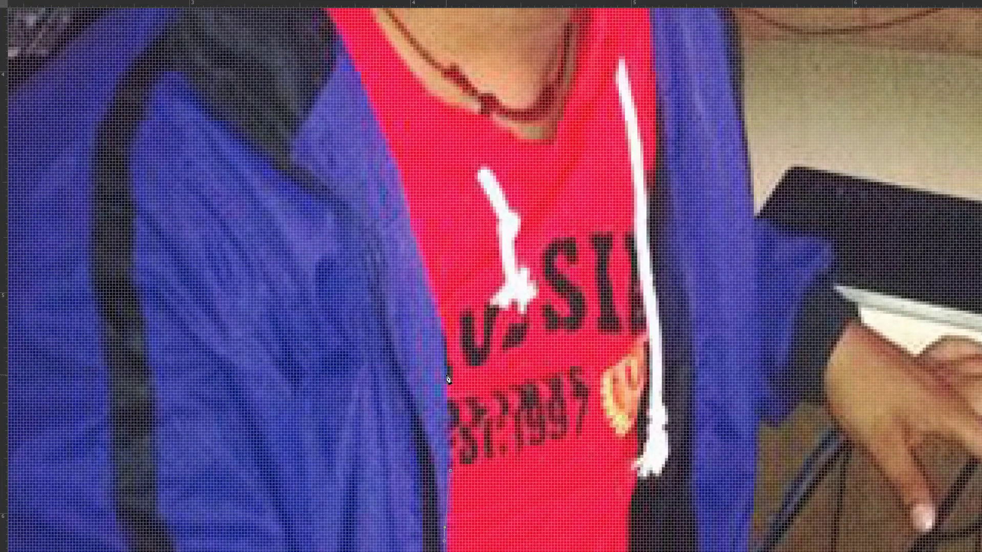
{"action": "left_click", "coordinate": [447, 376]}
{"action": "left_click", "coordinate": [435, 308]}
{"action": "left_click", "coordinate": [398, 174]}
{"action": "left_click_drag", "start_coordinate": [415, 164], "coordinate": [493, 352]}
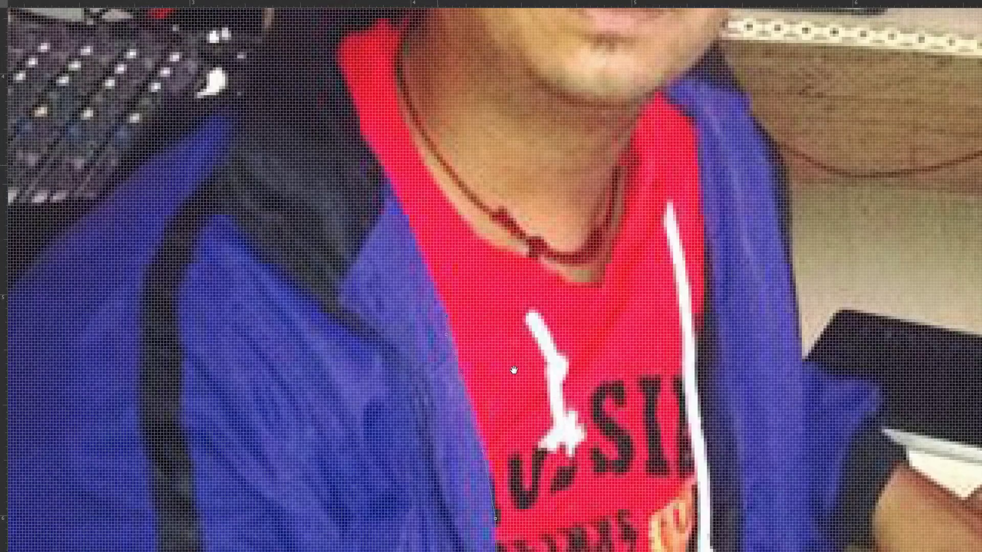
{"action": "left_click", "coordinate": [455, 334]}
{"action": "left_click", "coordinate": [443, 300]}
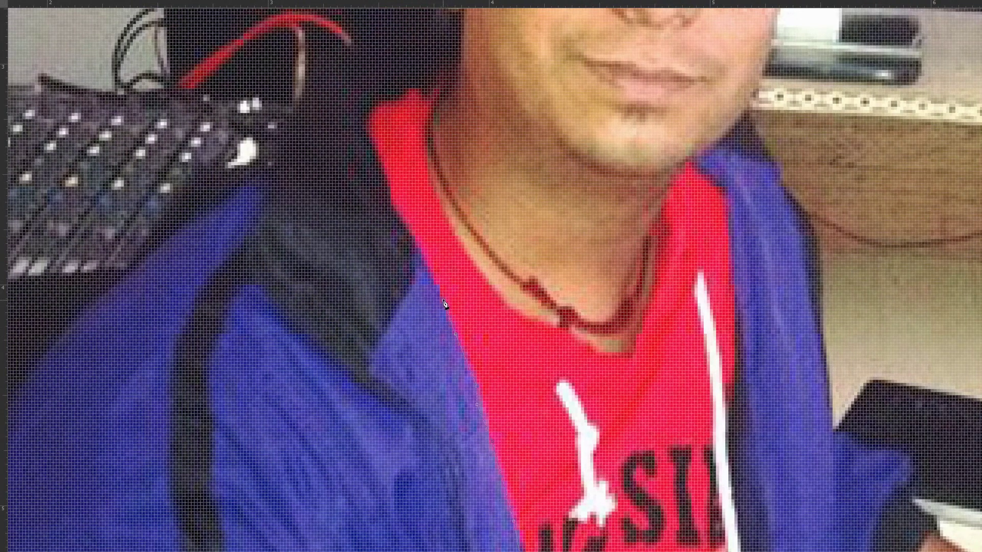
{"action": "left_click", "coordinate": [428, 257]}
{"action": "left_click", "coordinate": [391, 208]}
Trace the path over the left collar and down along the neckline.
{"action": "left_click", "coordinate": [391, 180]}
{"action": "left_click", "coordinate": [379, 150]}
{"action": "left_click", "coordinate": [382, 107]}
{"action": "left_click", "coordinate": [409, 89]}
{"action": "left_click", "coordinate": [440, 79]}
{"action": "left_click", "coordinate": [458, 76]}
{"action": "left_click", "coordinate": [428, 126]}
{"action": "left_click", "coordinate": [425, 156]}
{"action": "left_click", "coordinate": [437, 199]}
{"action": "left_click", "coordinate": [452, 224]}
{"action": "left_click", "coordinate": [468, 257]}
Trace the rest of the neckline and across the top of the right collar.
{"action": "left_click_drag", "start_coordinate": [552, 338], "coordinate": [415, 215]}
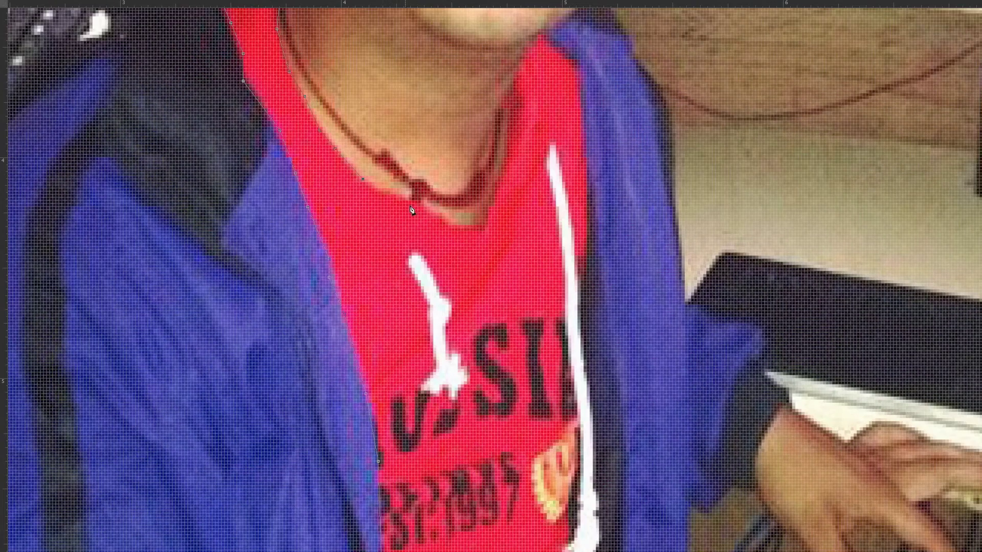
{"action": "left_click", "coordinate": [406, 199]}
{"action": "left_click", "coordinate": [440, 216]}
{"action": "left_click", "coordinate": [473, 229]}
{"action": "left_click", "coordinate": [505, 157]}
{"action": "left_click", "coordinate": [514, 108]}
{"action": "left_click", "coordinate": [519, 83]}
{"action": "left_click", "coordinate": [522, 56]}
{"action": "left_click", "coordinate": [540, 33]}
{"action": "left_click", "coordinate": [565, 53]}
Place pen anchors down the shirt's right edge.
{"action": "left_click", "coordinate": [580, 68]}
{"action": "left_click", "coordinate": [581, 90]}
{"action": "left_click", "coordinate": [583, 126]}
{"action": "left_click", "coordinate": [587, 158]}
{"action": "left_click", "coordinate": [590, 197]}
{"action": "left_click", "coordinate": [593, 233]}
{"action": "left_click", "coordinate": [584, 265]}
{"action": "scroll", "coordinate": [610, 114], "scroll_direction": "down", "scroll_amount": 5}
{"action": "left_click", "coordinate": [613, 91]}
{"action": "left_click", "coordinate": [615, 153]}
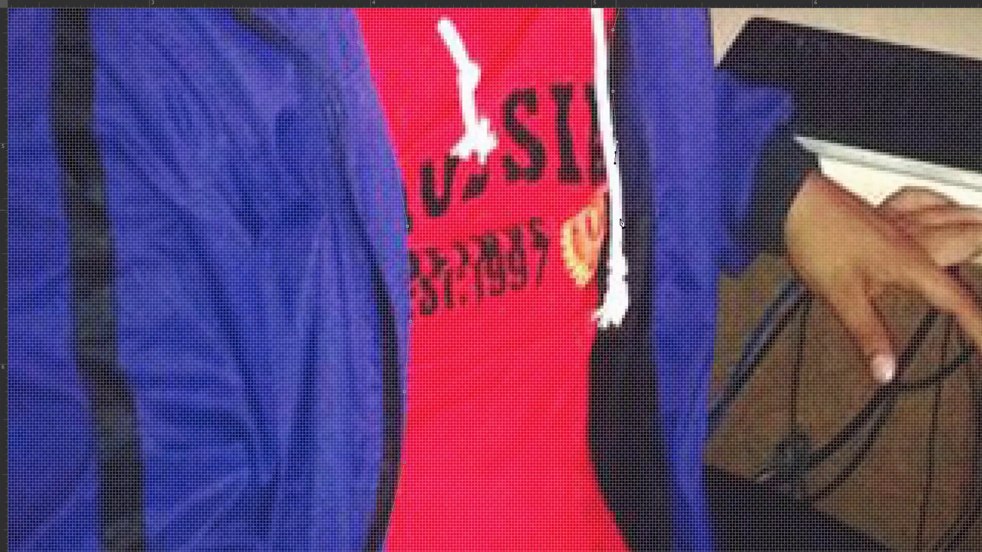
{"action": "left_click", "coordinate": [604, 241]}
{"action": "left_click", "coordinate": [597, 281]}
{"action": "left_click", "coordinate": [595, 321]}
{"action": "left_click", "coordinate": [591, 361]}
Follow the shirt's lower right side and hem, closing the path at its starting point.
{"action": "scroll", "coordinate": [615, 401], "scroll_direction": "down", "scroll_amount": 5}
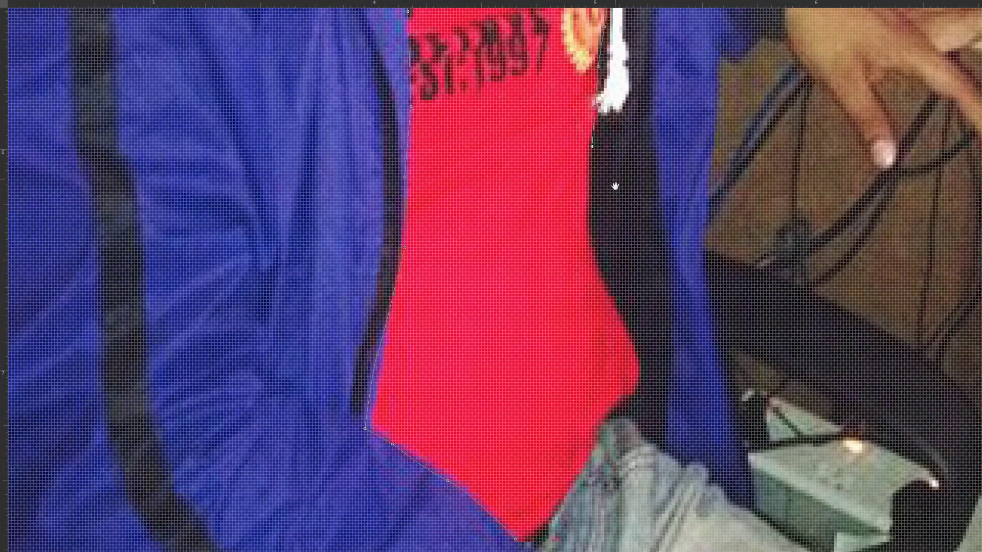
{"action": "left_click_drag", "start_coordinate": [591, 196], "coordinate": [593, 204]}
{"action": "left_click", "coordinate": [596, 257]}
{"action": "left_click", "coordinate": [607, 291]}
{"action": "left_click", "coordinate": [626, 331]}
{"action": "left_click", "coordinate": [639, 364]}
{"action": "left_click", "coordinate": [638, 388]}
{"action": "left_click", "coordinate": [610, 407]}
{"action": "left_click", "coordinate": [595, 438]}
{"action": "left_click", "coordinate": [552, 515]}
{"action": "left_click", "coordinate": [531, 530]}
{"action": "left_click", "coordinate": [516, 540]}
Restore the panels, zoom out, load the shirt path as a selection and pick the Polygonal Lasso.
{"action": "key", "text": "Tab"}
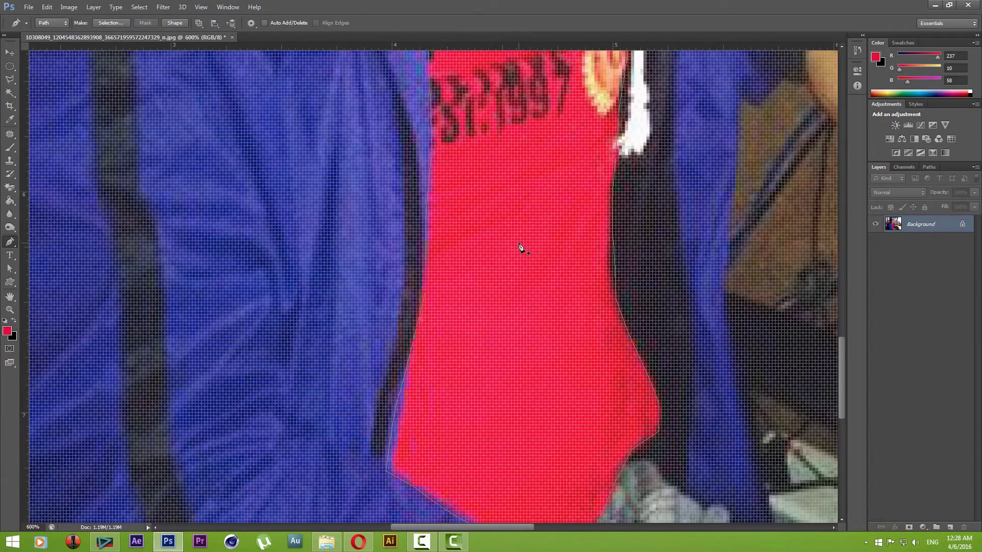
{"action": "key", "text": "ctrl+minus"}
{"action": "key", "text": "ctrl+minus"}
{"action": "key", "text": "ctrl+minus"}
{"action": "key", "text": "ctrl+minus"}
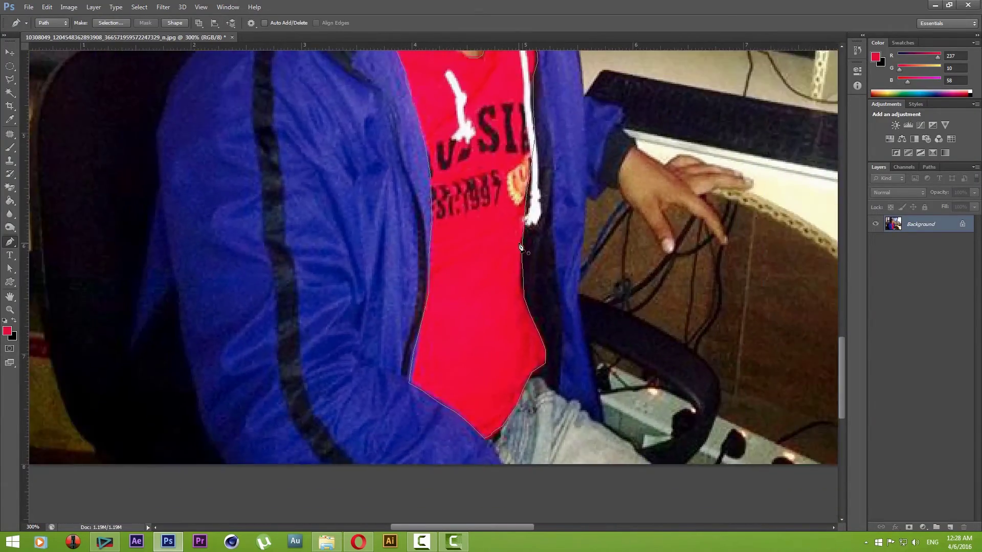
{"action": "key", "text": "ctrl+minus"}
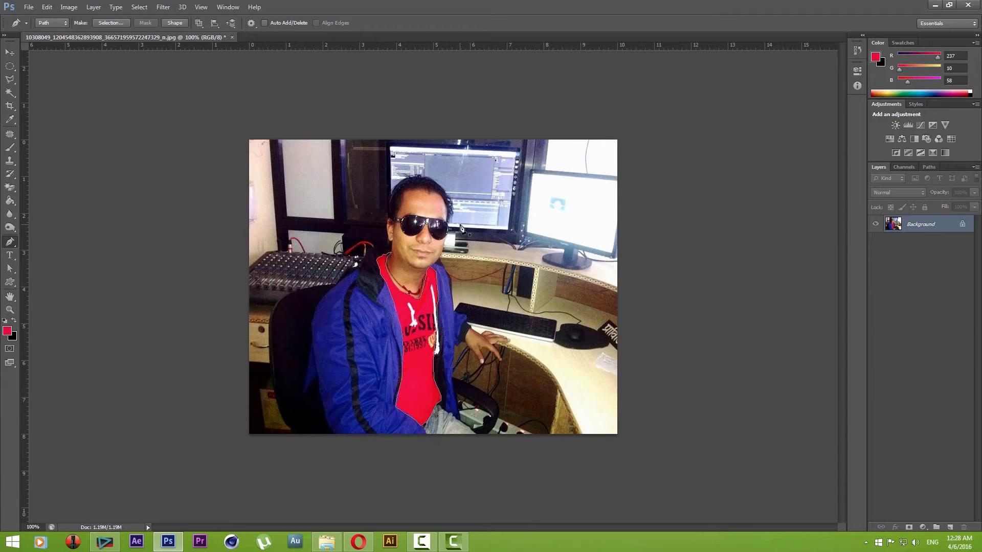
{"action": "key", "text": "ctrl+Return"}
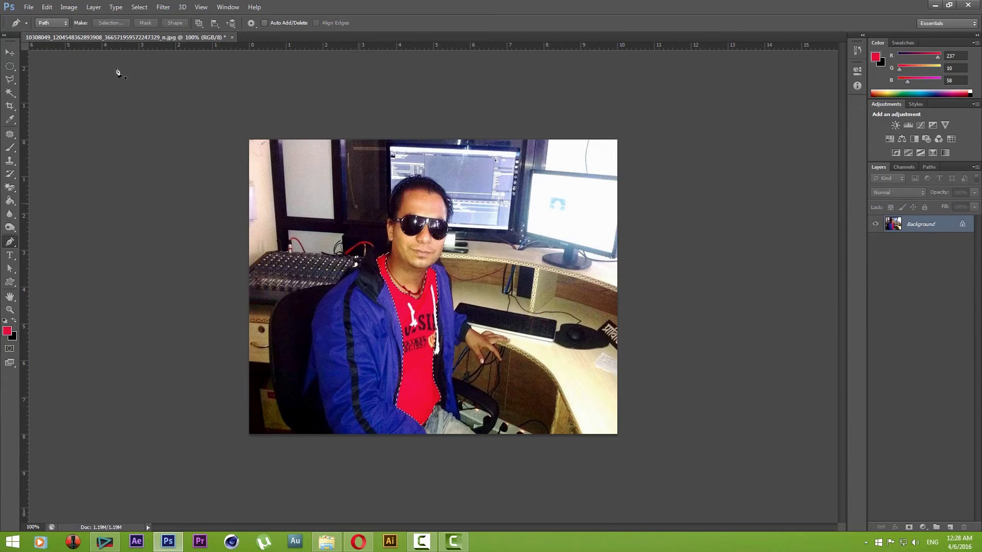
{"action": "left_click", "coordinate": [9, 79]}
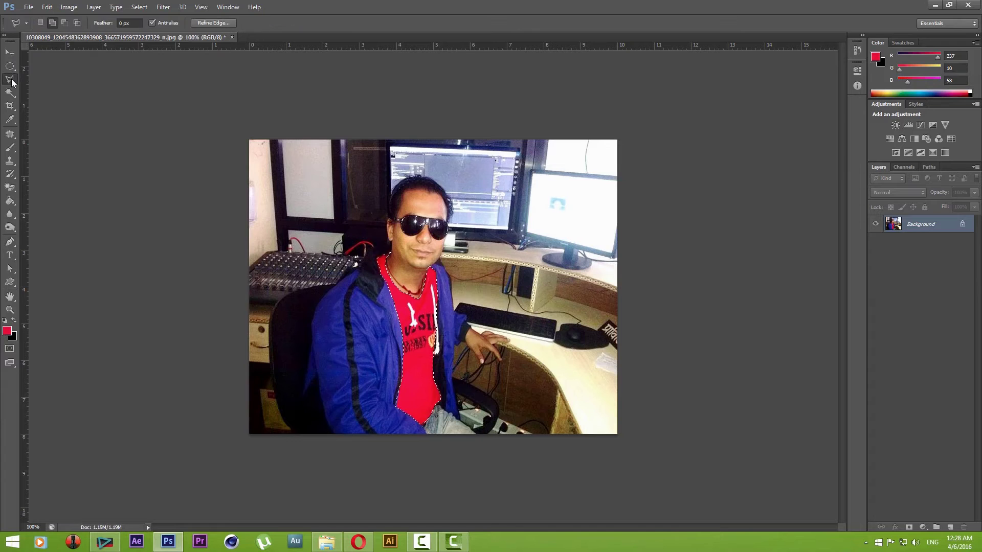
{"action": "left_click", "coordinate": [36, 88]}
Open the Hue/Saturation dialog on the shirt selection, trying Ctrl+U and then the Image menu.
{"action": "left_click", "coordinate": [69, 7]}
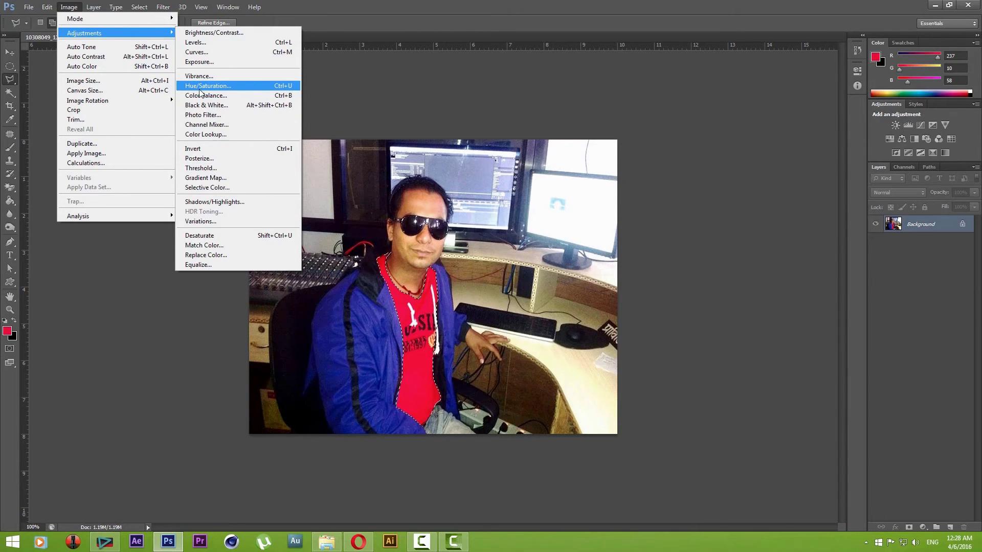
{"action": "mouse_move", "coordinate": [84, 33]}
{"action": "left_click", "coordinate": [68, 11]}
{"action": "left_click", "coordinate": [68, 11]}
{"action": "left_click", "coordinate": [335, 89]}
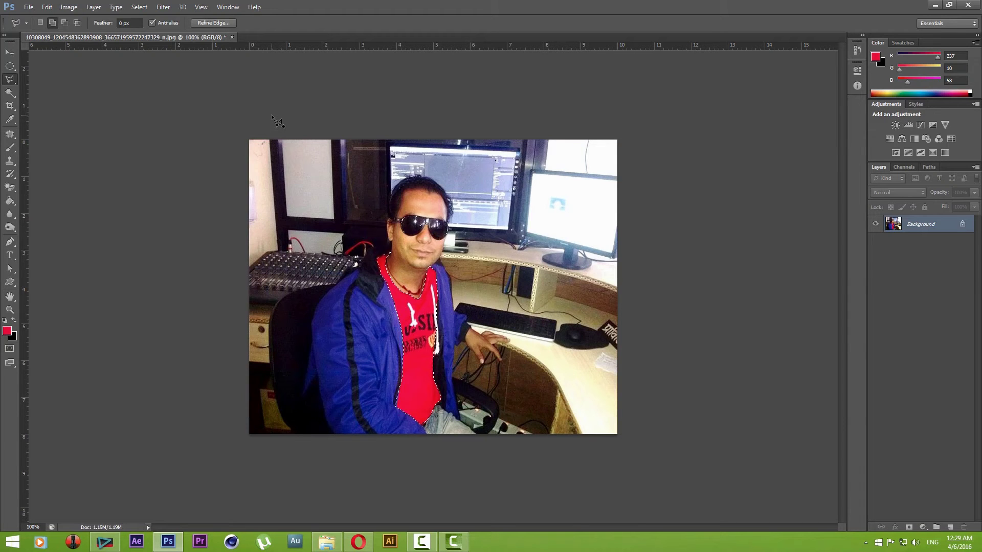
{"action": "key", "text": "ctrl+u"}
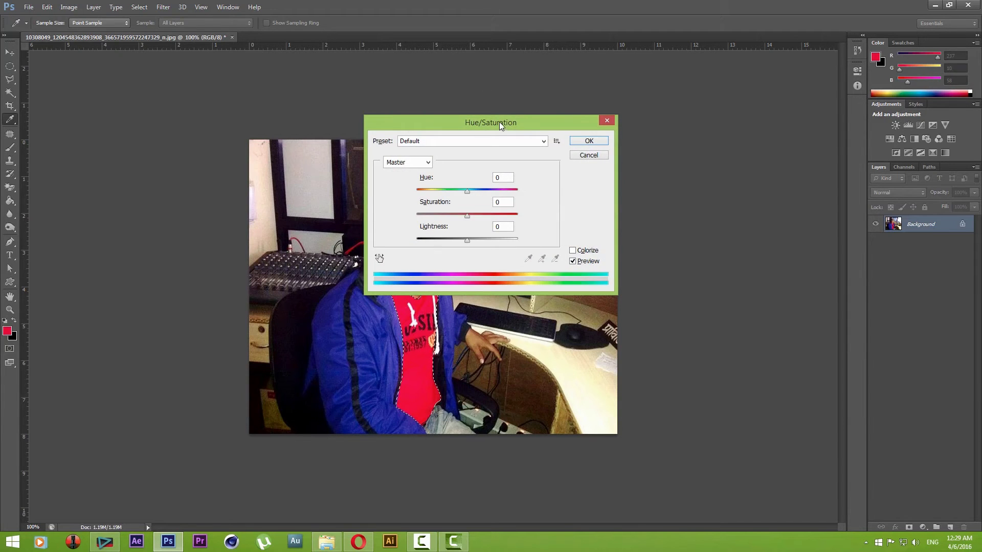
{"action": "left_click_drag", "start_coordinate": [499, 122], "coordinate": [514, 112]}
{"action": "left_click", "coordinate": [600, 143]}
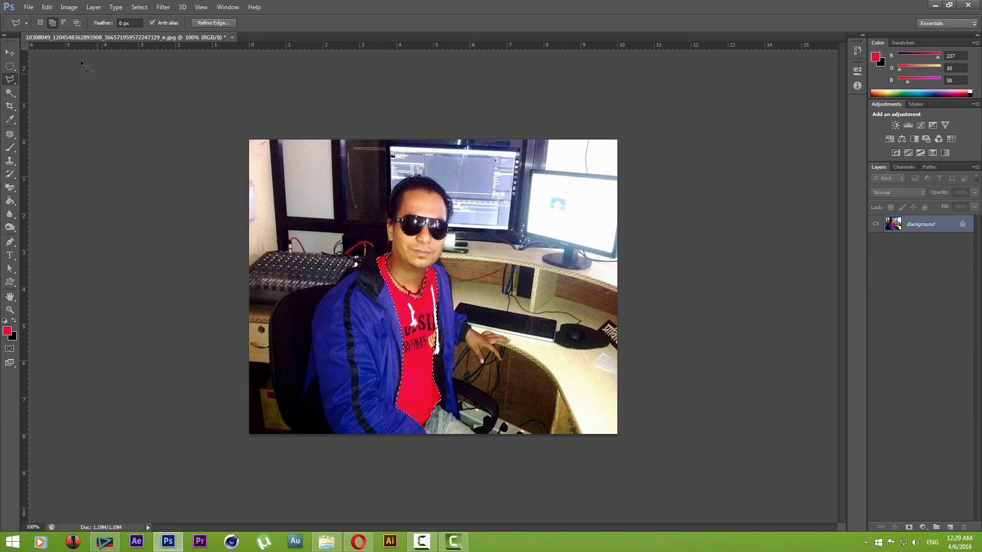
{"action": "left_click", "coordinate": [69, 7]}
{"action": "mouse_move", "coordinate": [84, 33]}
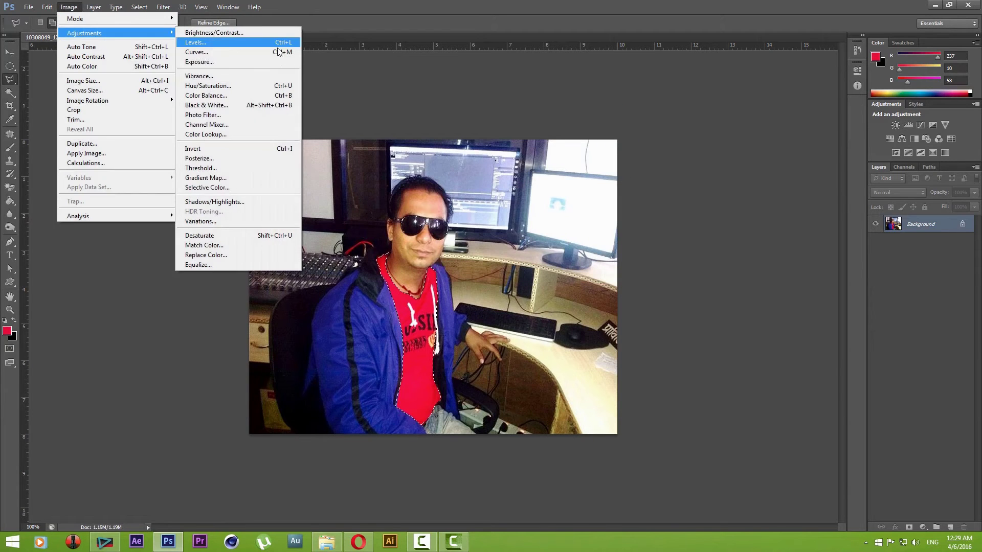
{"action": "left_click", "coordinate": [234, 86]}
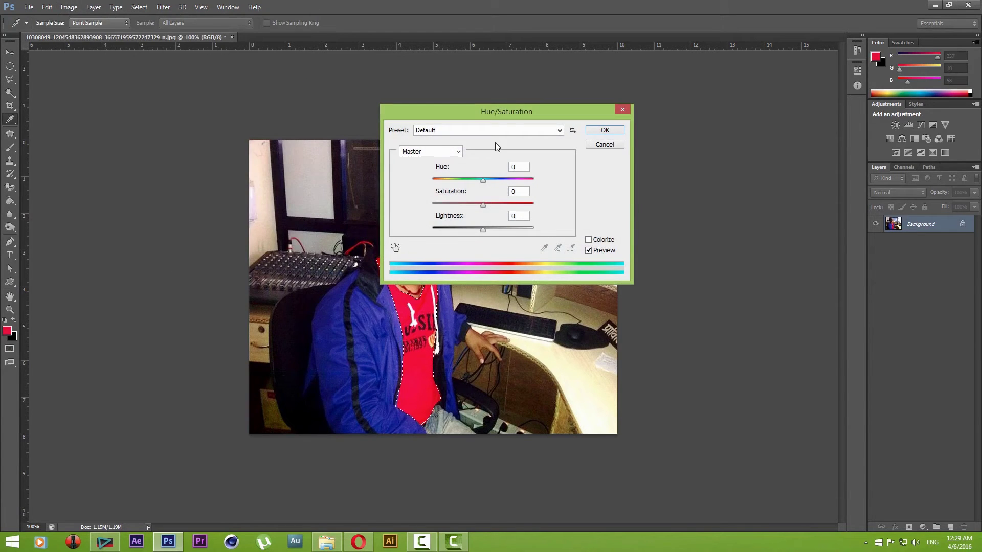
Apply Hue -66, Saturation +28 and Lightness +2 to turn the shirt purple.
{"action": "left_click_drag", "start_coordinate": [504, 110], "coordinate": [720, 88]}
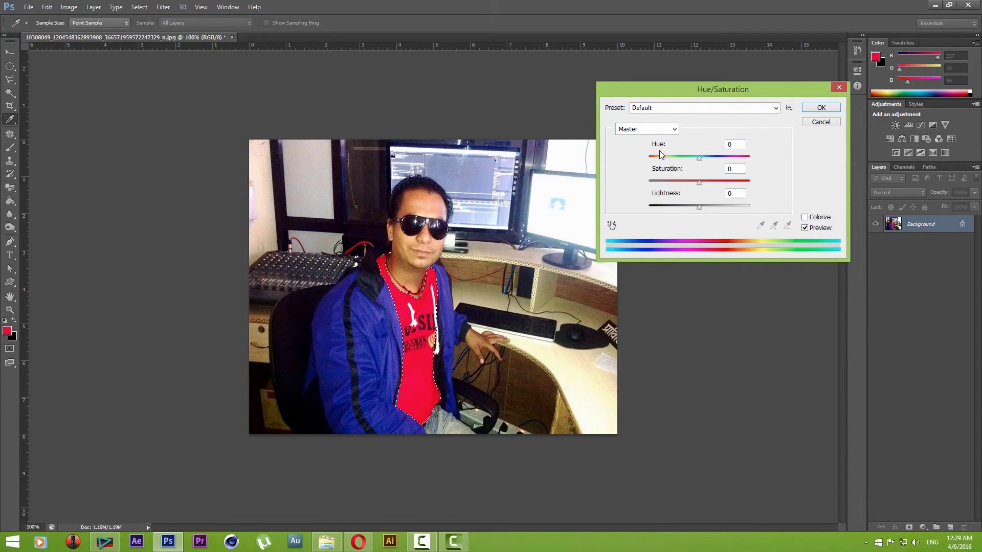
{"action": "left_click_drag", "start_coordinate": [700, 158], "coordinate": [658, 177]}
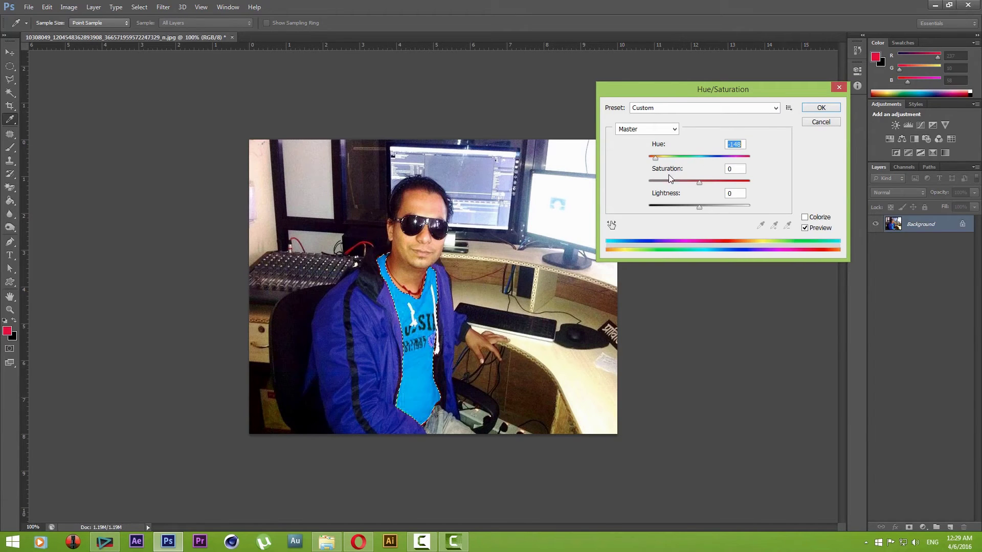
{"action": "left_click_drag", "start_coordinate": [658, 177], "coordinate": [733, 184]}
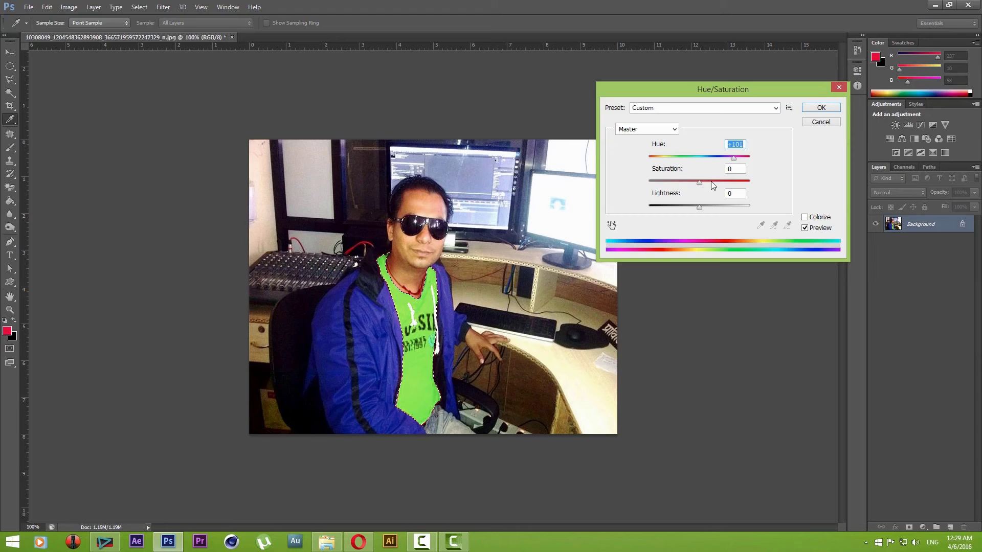
{"action": "mouse_move", "coordinate": [699, 183]}
{"action": "left_mouse_down"}
{"action": "mouse_move", "coordinate": [665, 183]}
{"action": "mouse_move", "coordinate": [679, 198]}
{"action": "left_mouse_up"}
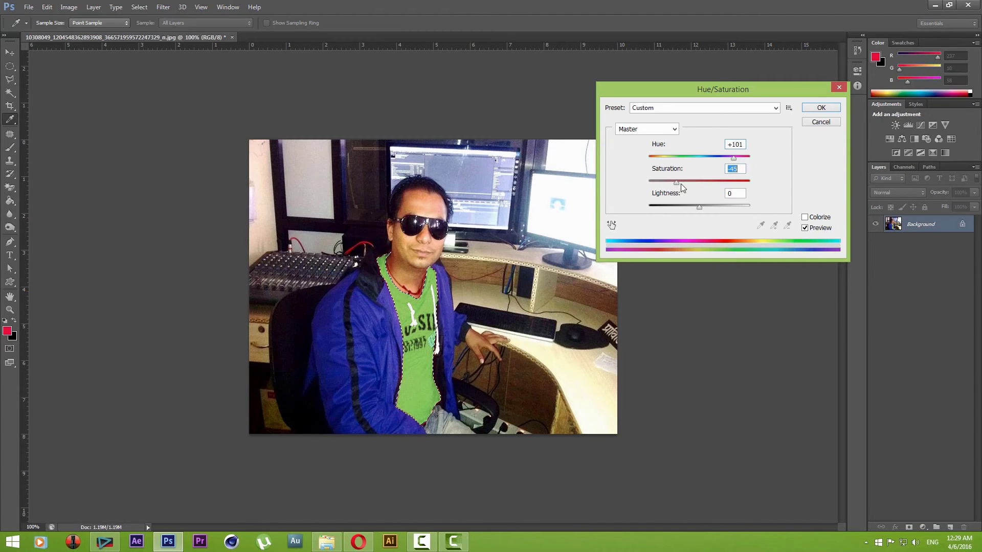
{"action": "left_click_drag", "start_coordinate": [680, 188], "coordinate": [722, 187]}
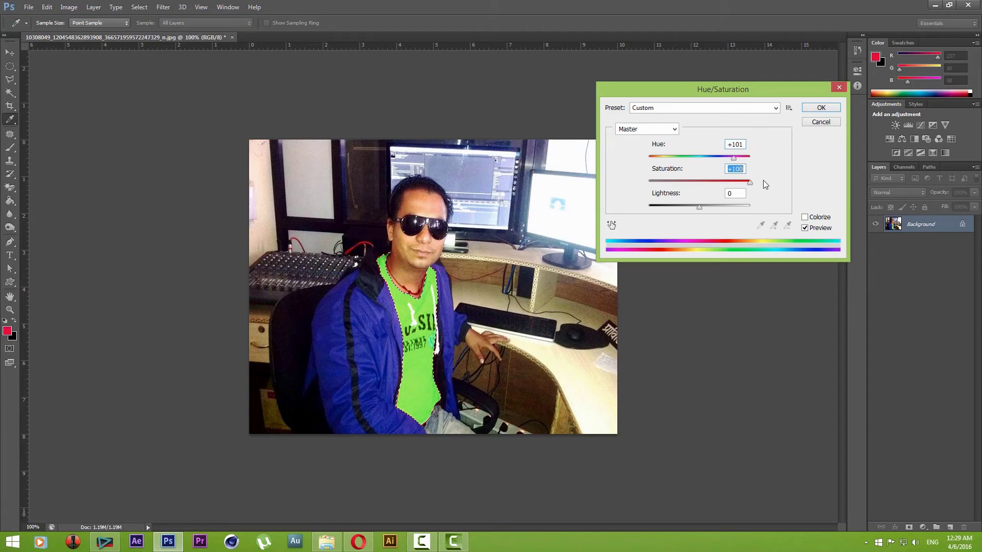
{"action": "left_click_drag", "start_coordinate": [749, 182], "coordinate": [695, 187]}
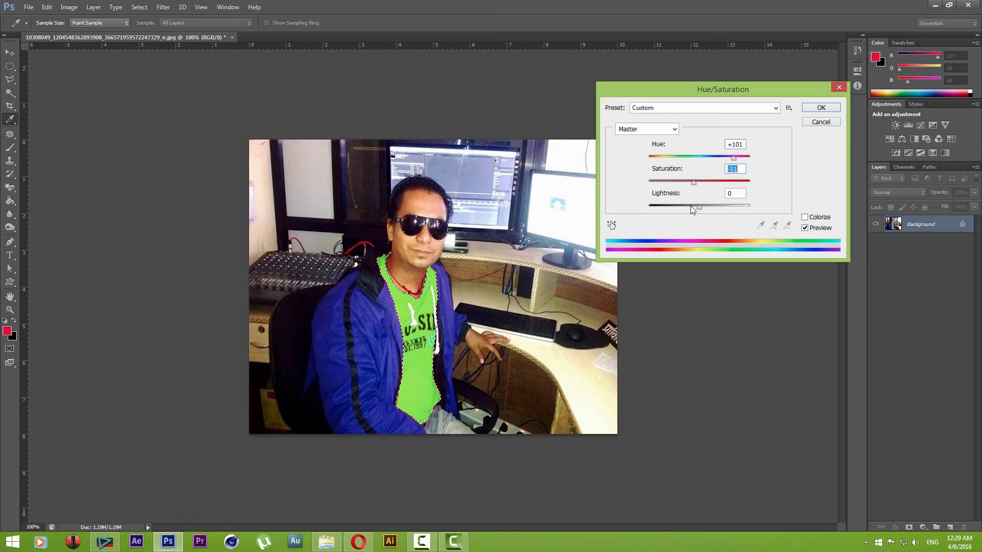
{"action": "left_click_drag", "start_coordinate": [700, 207], "coordinate": [703, 222]}
{"action": "mouse_move", "coordinate": [735, 160]}
{"action": "left_mouse_down"}
{"action": "mouse_move", "coordinate": [655, 172]}
{"action": "mouse_move", "coordinate": [674, 171]}
{"action": "left_mouse_up"}
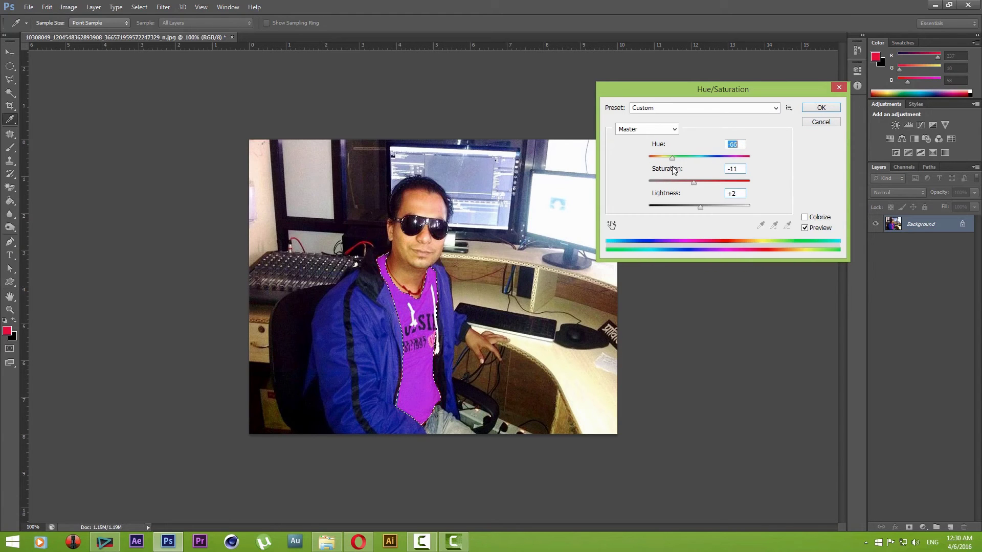
{"action": "left_click_drag", "start_coordinate": [693, 184], "coordinate": [706, 184]}
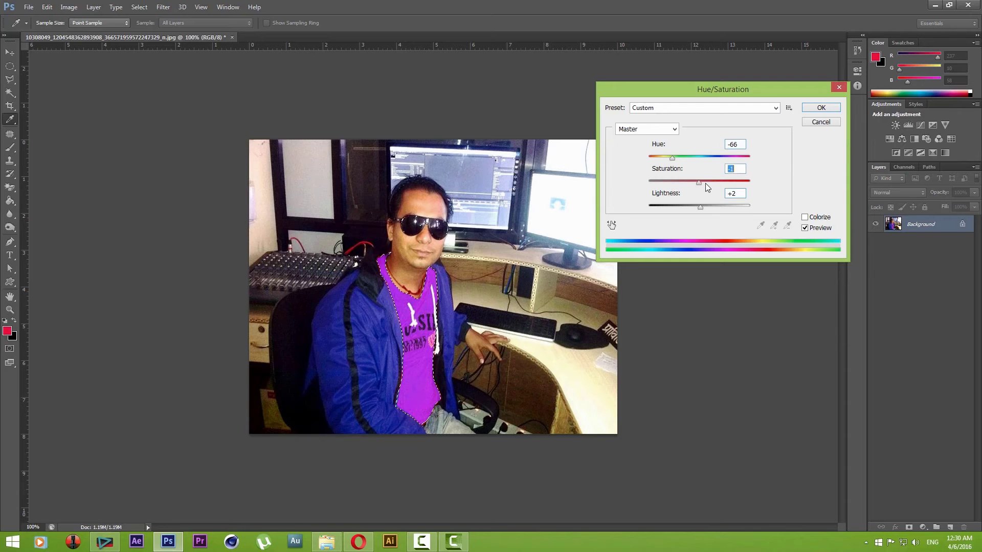
{"action": "left_click", "coordinate": [826, 109]}
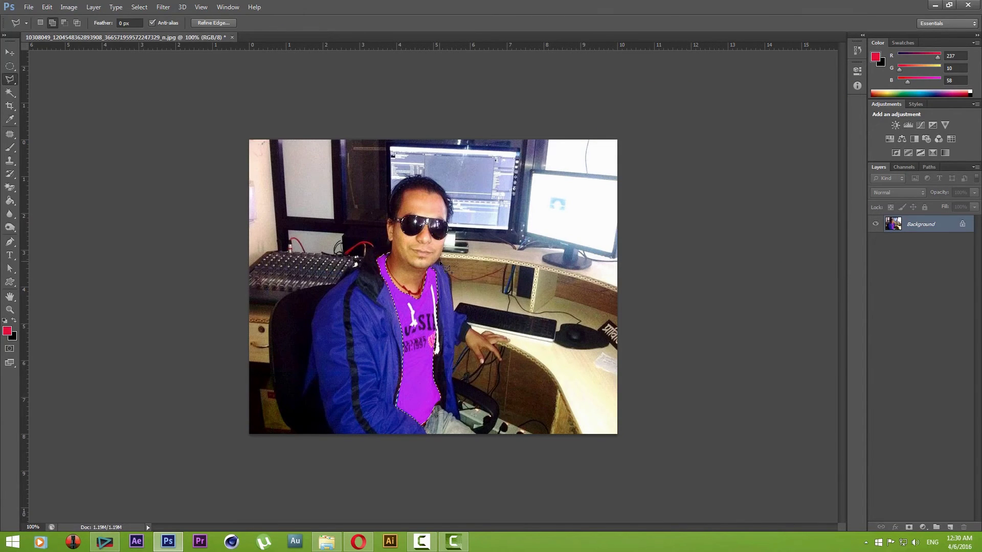
Undo once to compare the shirt before and after, then deselect with Ctrl+D.
{"action": "key", "text": "ctrl+z"}
{"action": "key", "text": "ctrl+z"}
{"action": "key", "text": "ctrl+z"}
{"action": "key", "text": "ctrl+z"}
{"action": "key", "text": "ctrl+z"}
{"action": "key", "text": "ctrl+z"}
{"action": "key", "text": "ctrl+d"}
{"action": "left_click", "coordinate": [74, 8]}
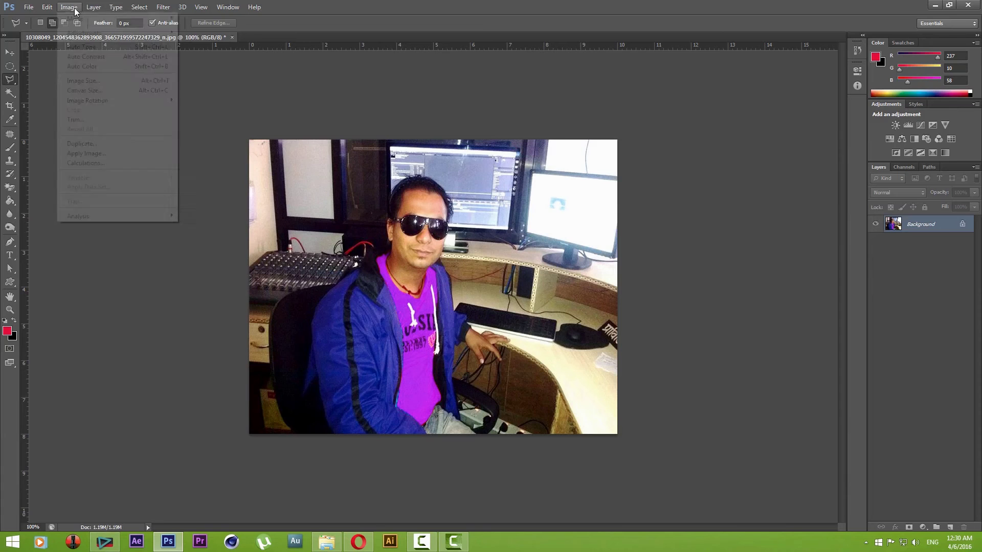
{"action": "mouse_move", "coordinate": [84, 33]}
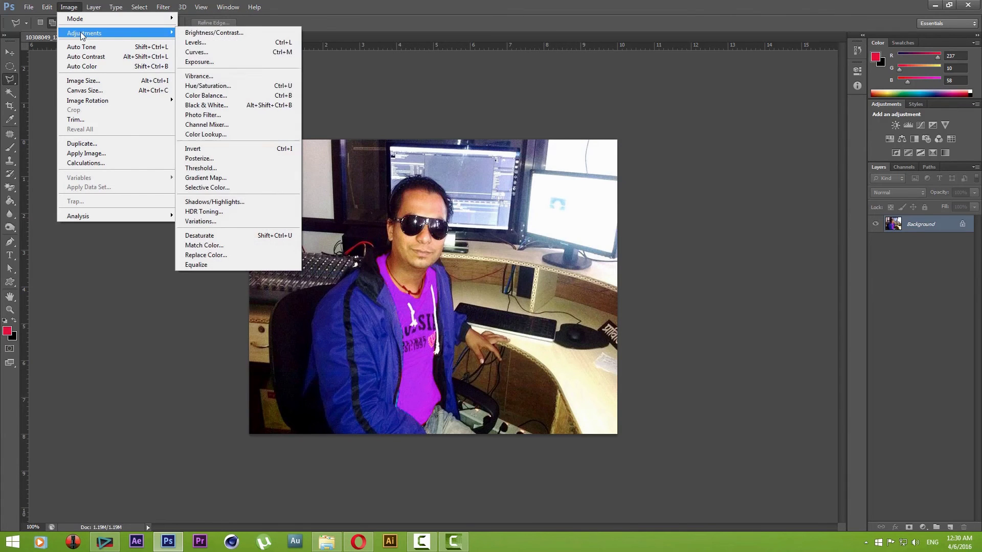
{"action": "left_click", "coordinate": [228, 87]}
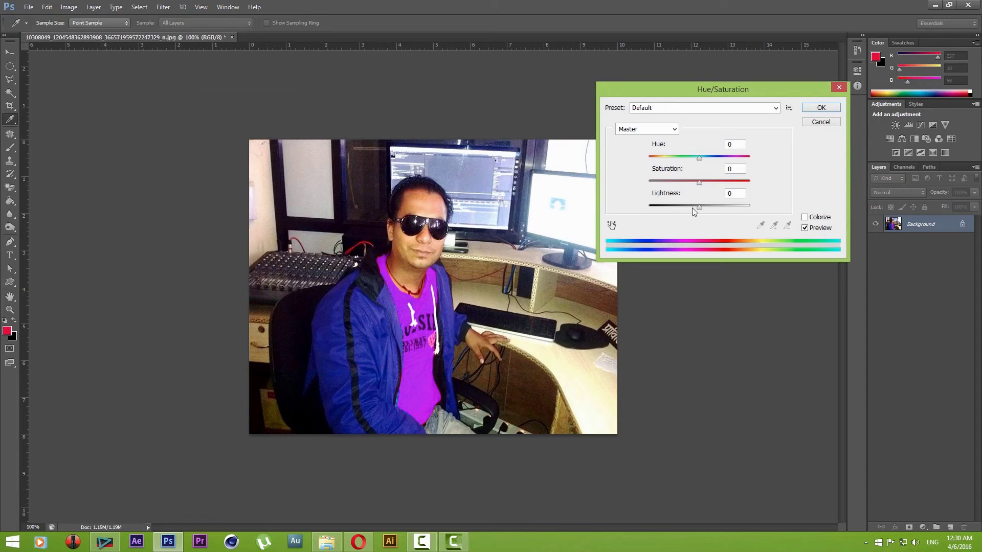
{"action": "left_click", "coordinate": [820, 123]}
{"action": "key", "text": "l"}
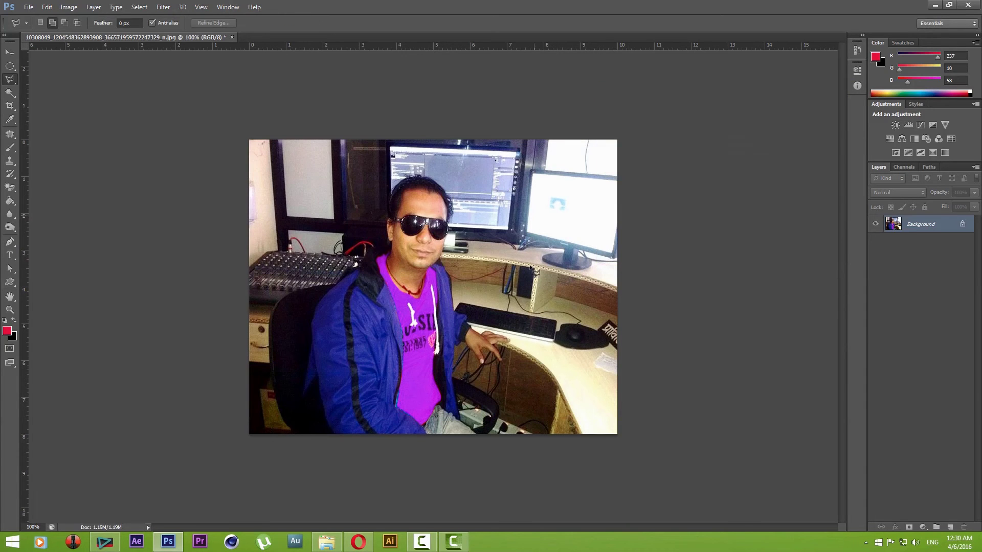